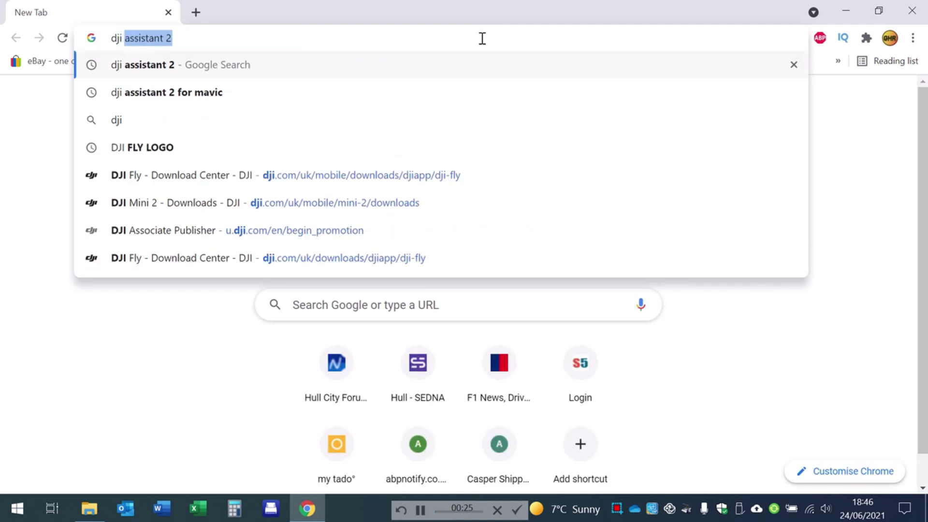
# - Search for 'dji as' and open the DJI Assistant 2 Download Center's V2.1.3 release notes PDF
pyautogui.write('ass')
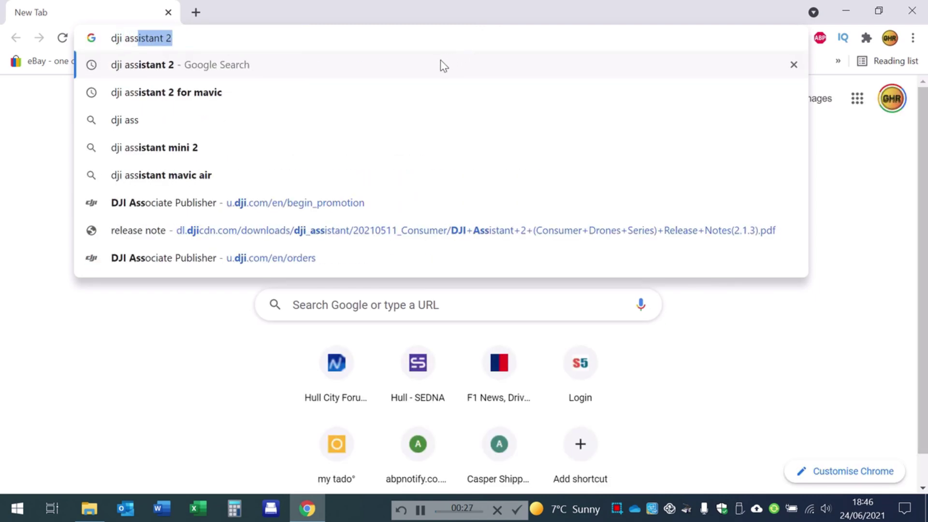
pyautogui.press('Return')
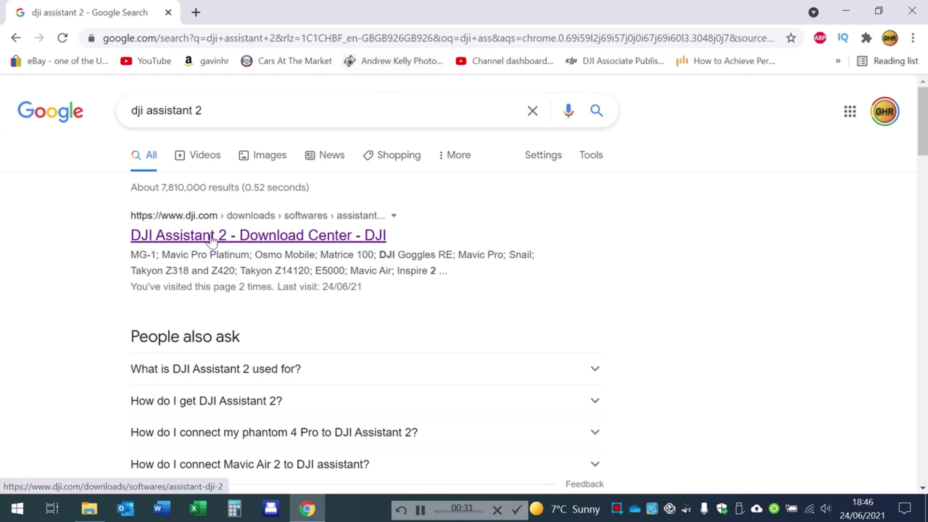
pyautogui.click(216, 242)
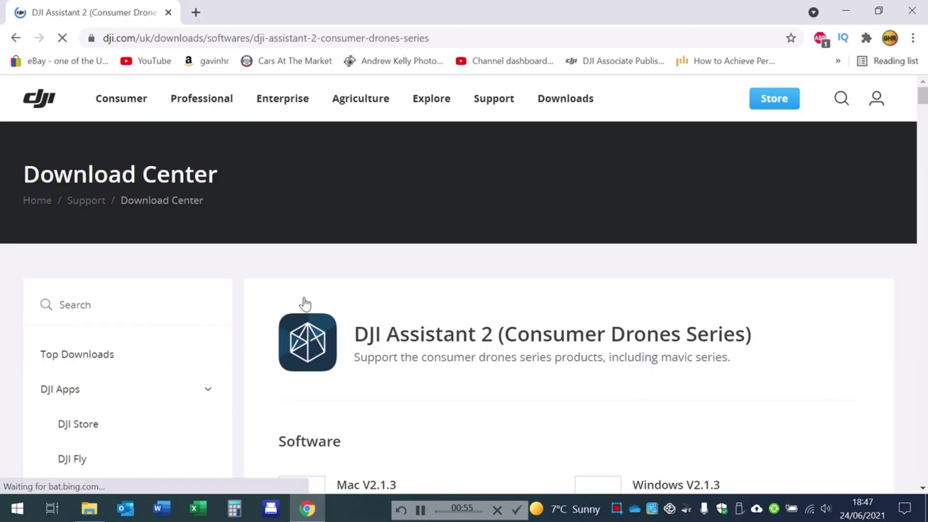
pyautogui.scroll(-8, 574, 323)
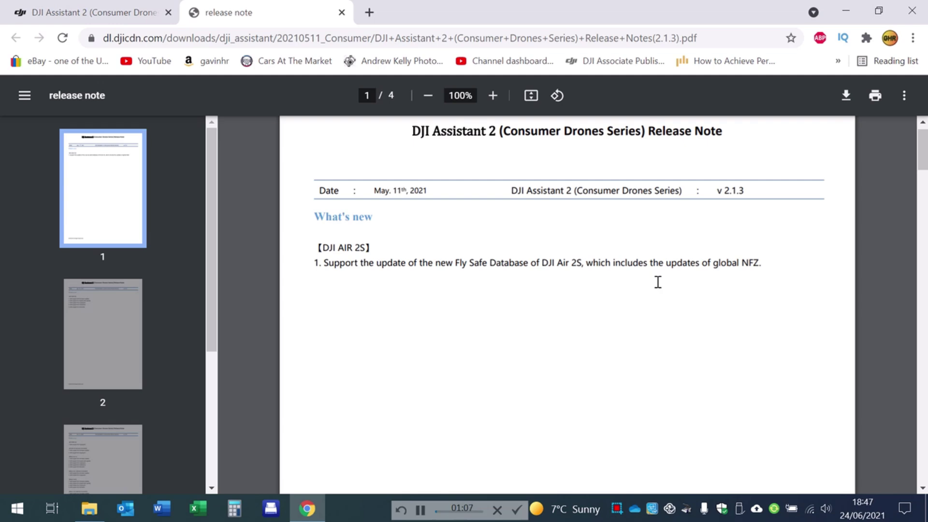
# - Scroll the release notes to the DJI MINI 2 section, then back on the download page to Software
pyautogui.scroll(-5, 658, 282)
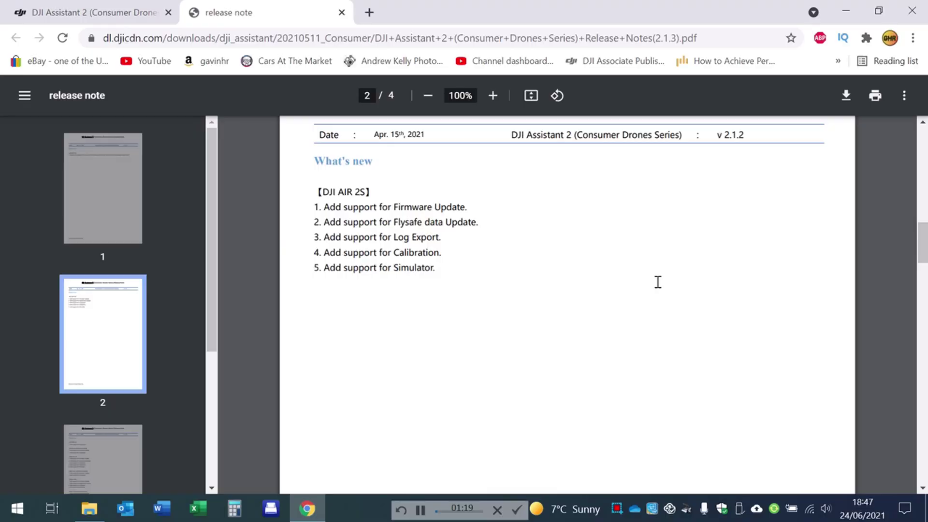
pyautogui.scroll(-15, 658, 282)
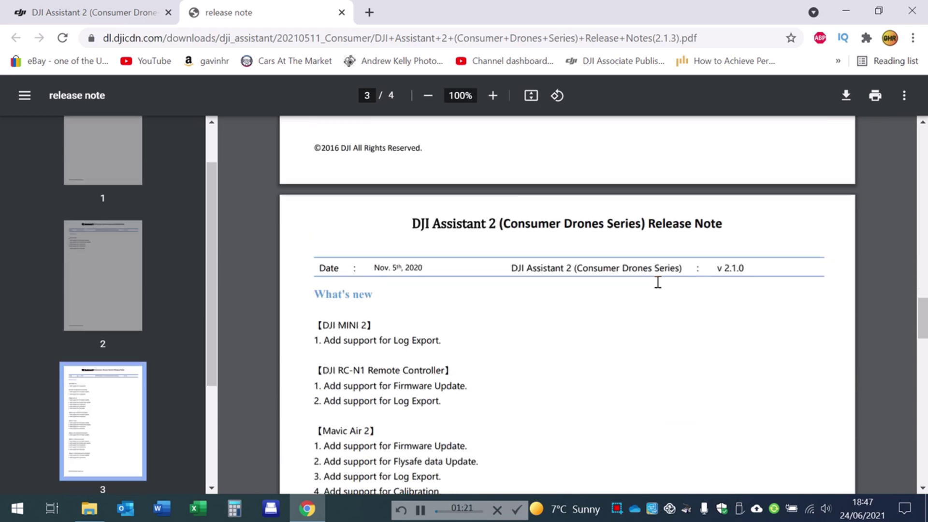
pyautogui.scroll(-3, 658, 282)
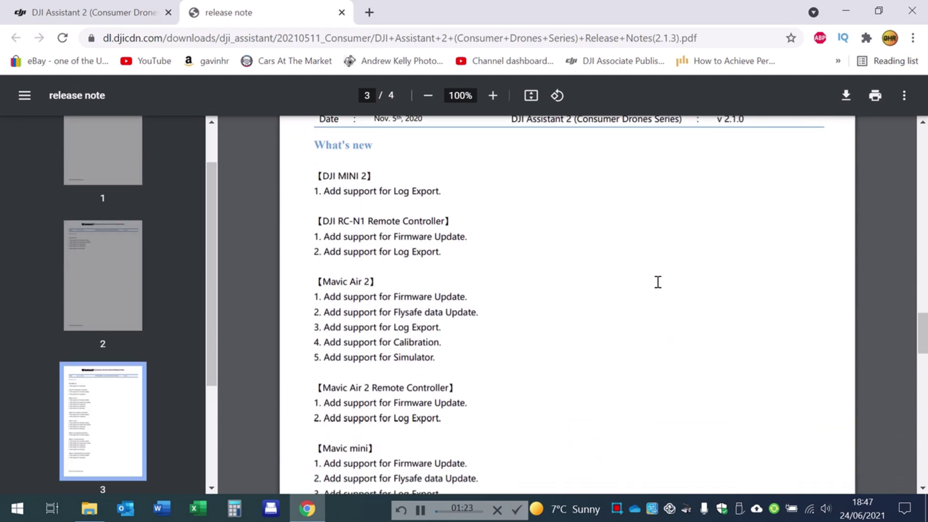
pyautogui.scroll(-3, 658, 282)
pyautogui.scroll(-6, 658, 282)
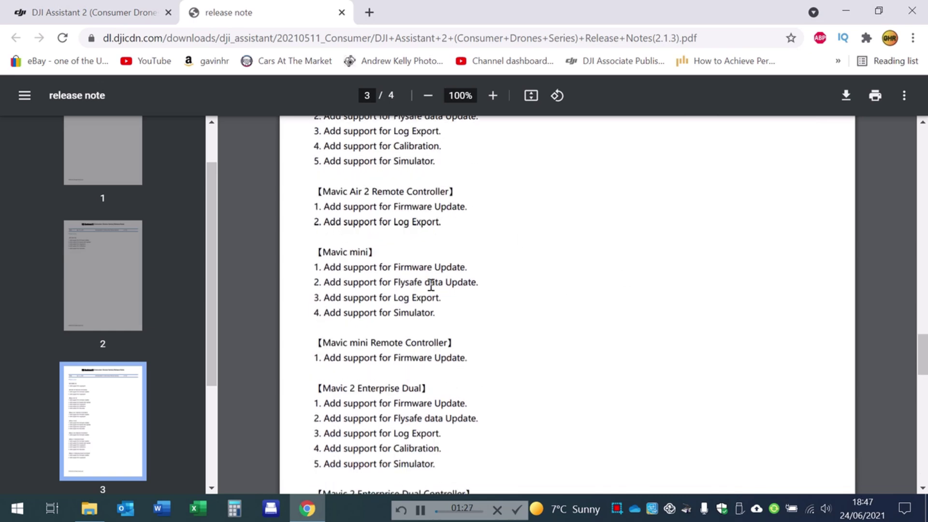
pyautogui.scroll(14, 578, 306)
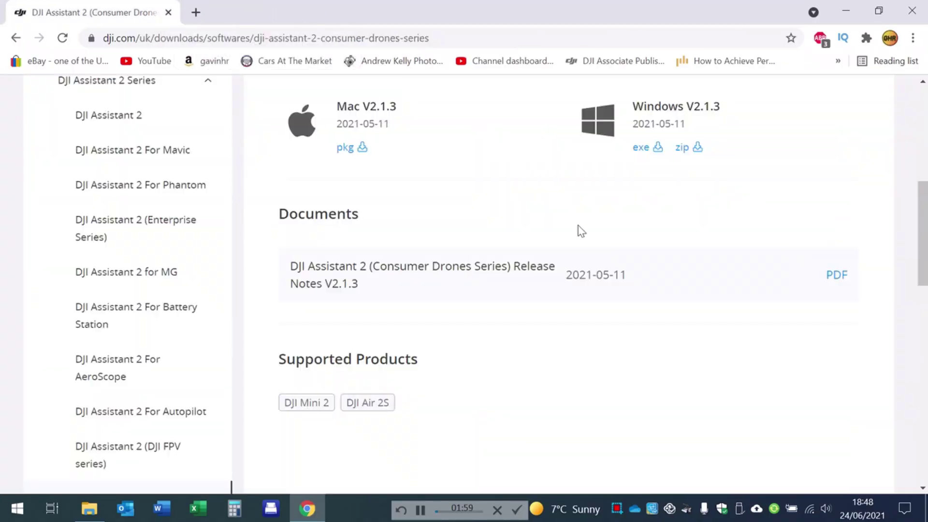
# - Download the Windows V2.1.3 installer and install it with default folders, a desktop shortcut, then launch
pyautogui.scroll(3, 559, 284)
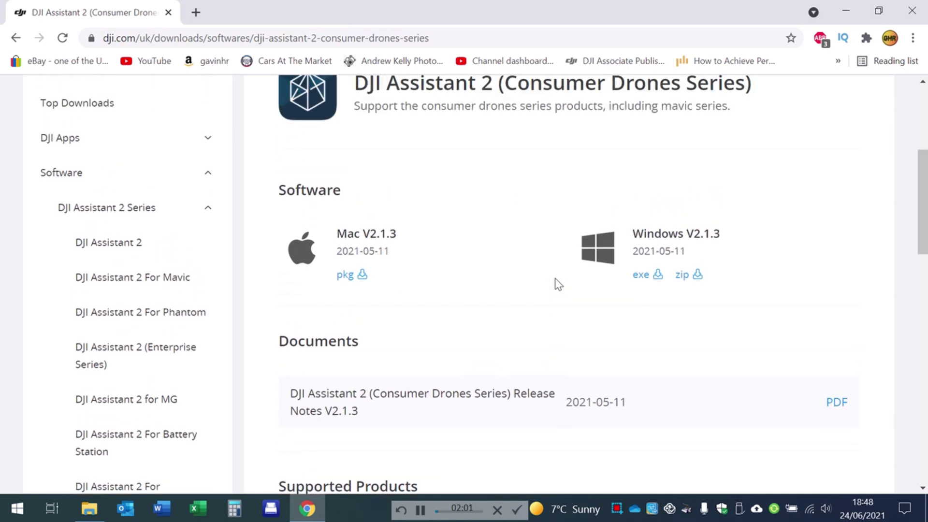
pyautogui.click(646, 282)
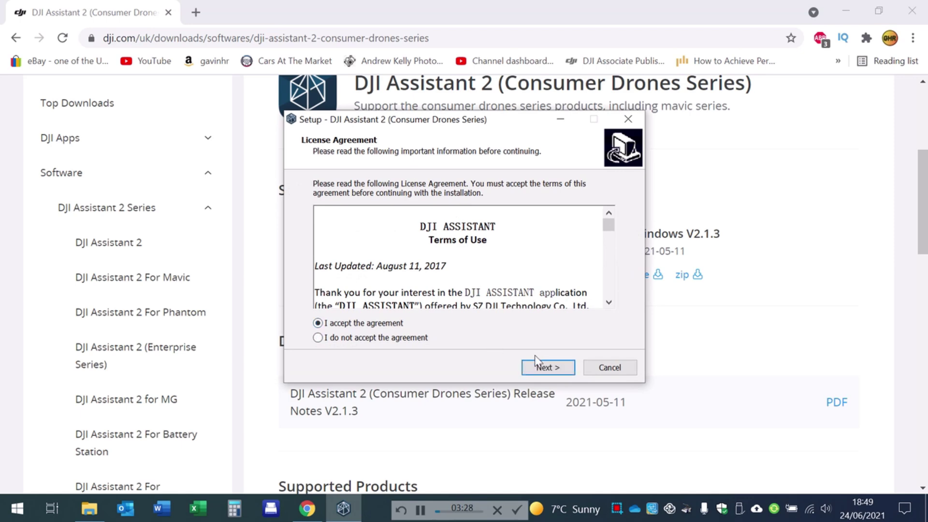
pyautogui.click(547, 368)
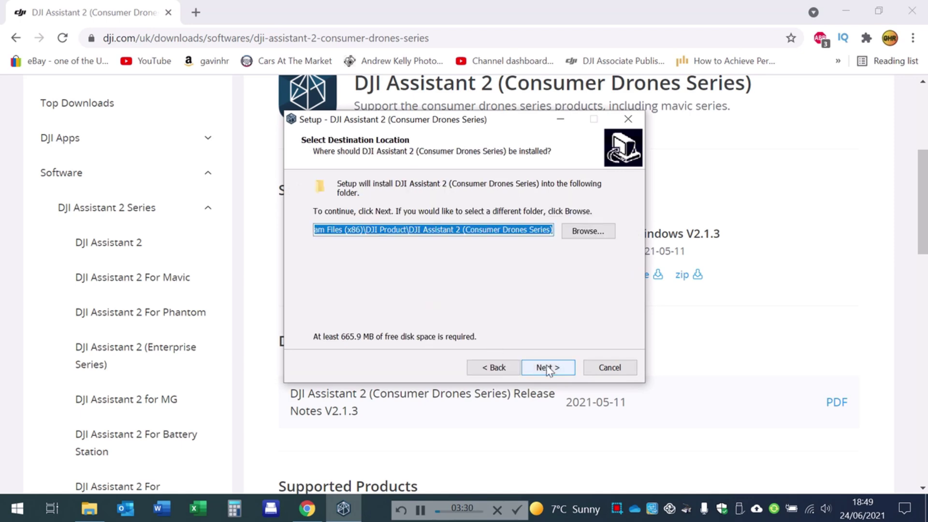
pyautogui.click(548, 369)
pyautogui.click(545, 369)
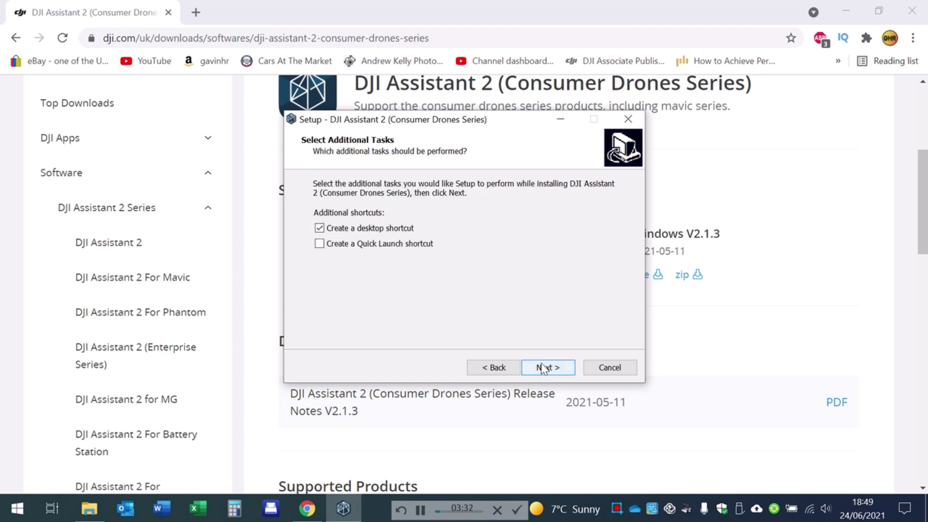
pyautogui.click(549, 371)
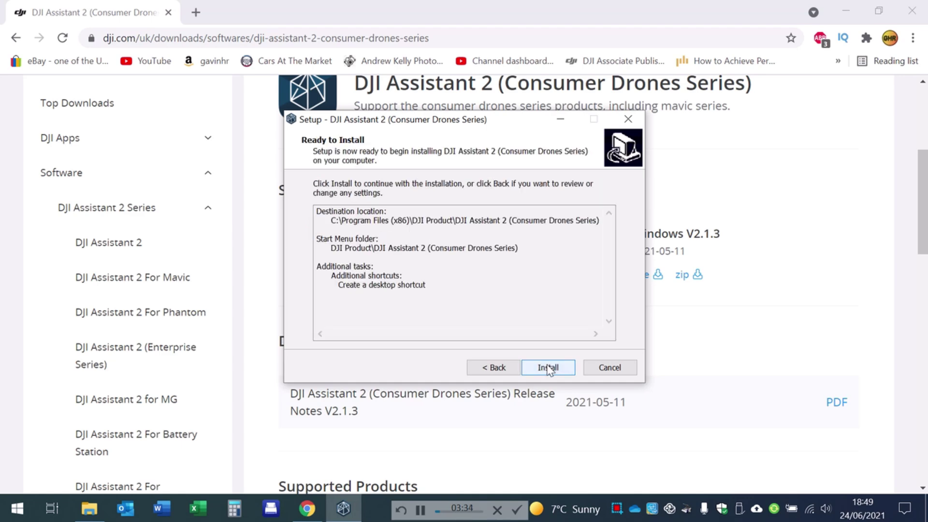
pyautogui.click(548, 370)
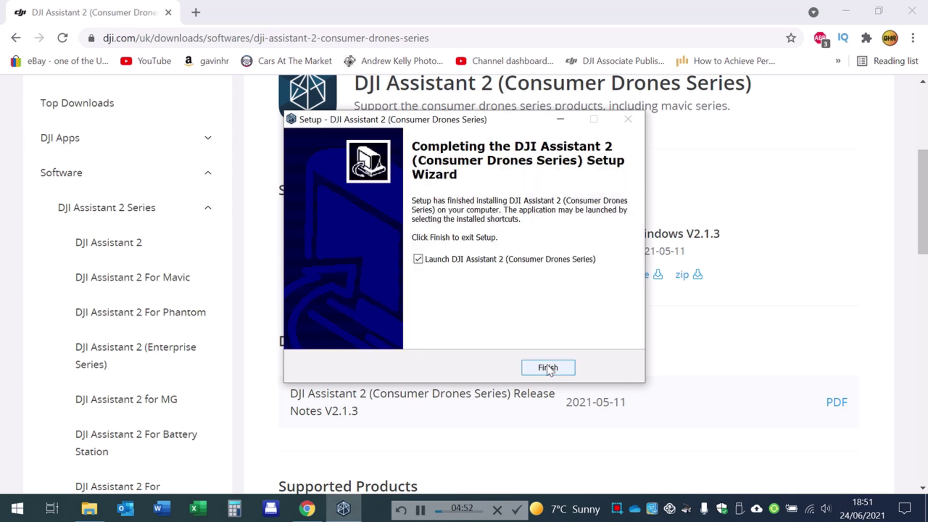
pyautogui.click(549, 367)
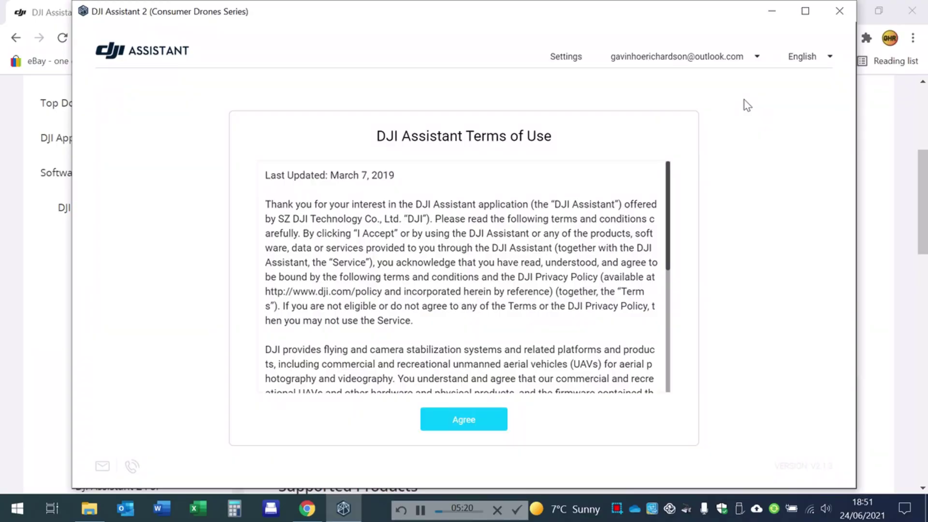
# - Agree to the Terms of Use and privacy policy, leave data authorization off, and decline the Improvement Program
pyautogui.click(456, 423)
pyautogui.click(456, 424)
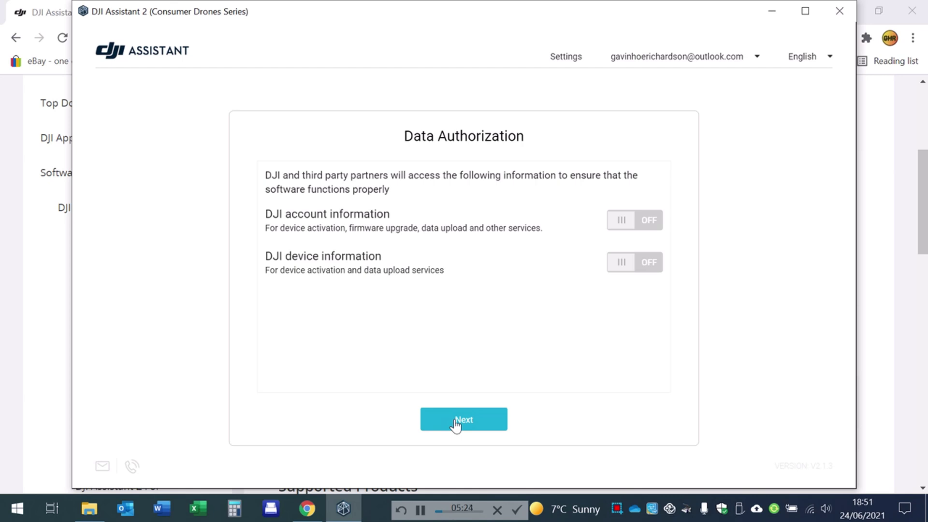
pyautogui.click(455, 424)
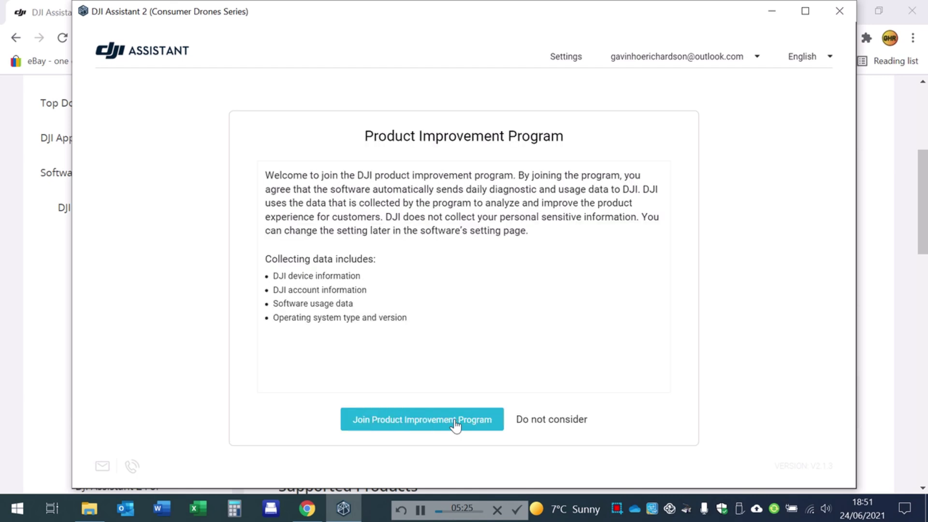
pyautogui.click(545, 424)
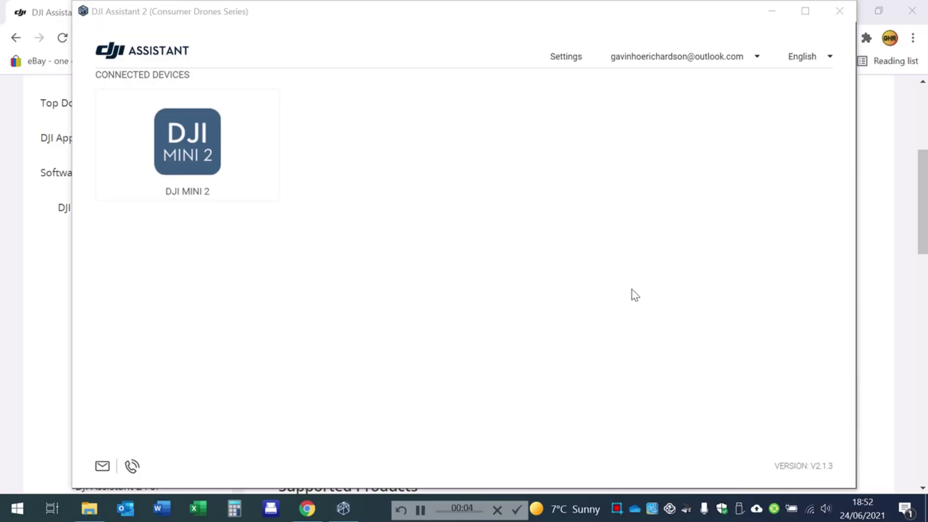
# - Open the DJI MINI 2 device page, then quit DJI Assistant 2
pyautogui.click(197, 154)
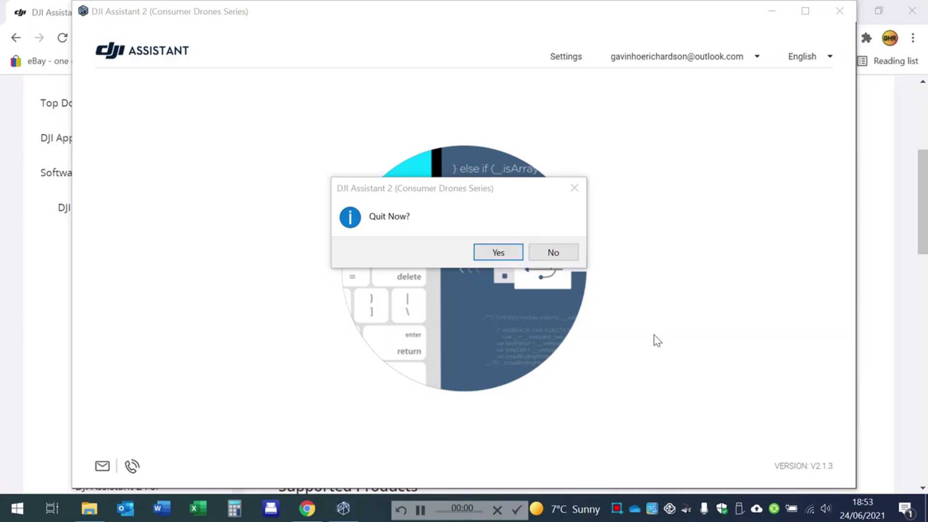
pyautogui.click(498, 253)
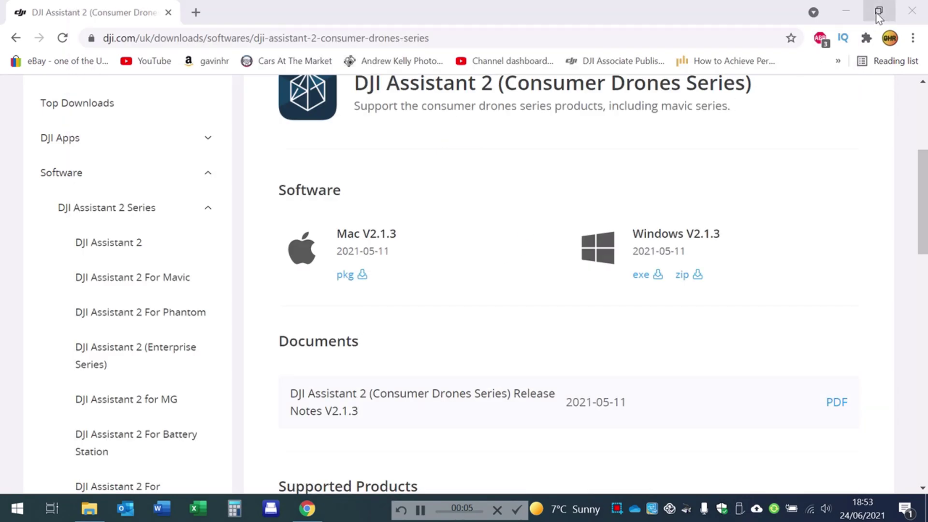
# - Close Chrome and browse to C:\Program Files (x86)\DJI Product\DJI Assistant 2\DJIEngine in File Explorer
pyautogui.click(900, 13)
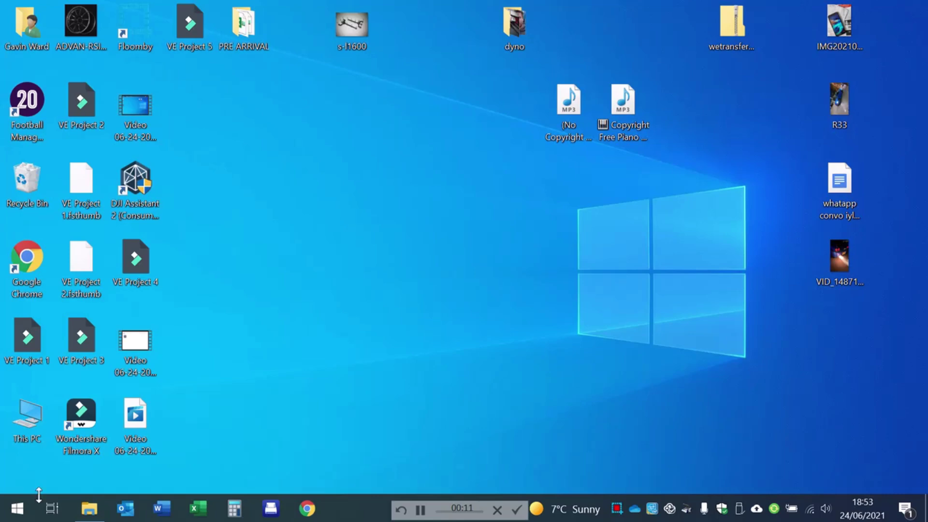
pyautogui.click(87, 516)
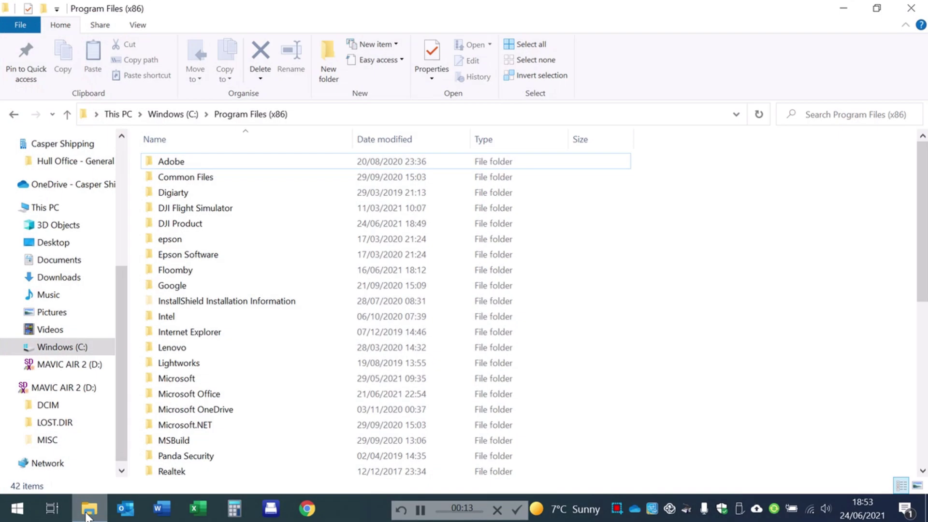
pyautogui.click(60, 348)
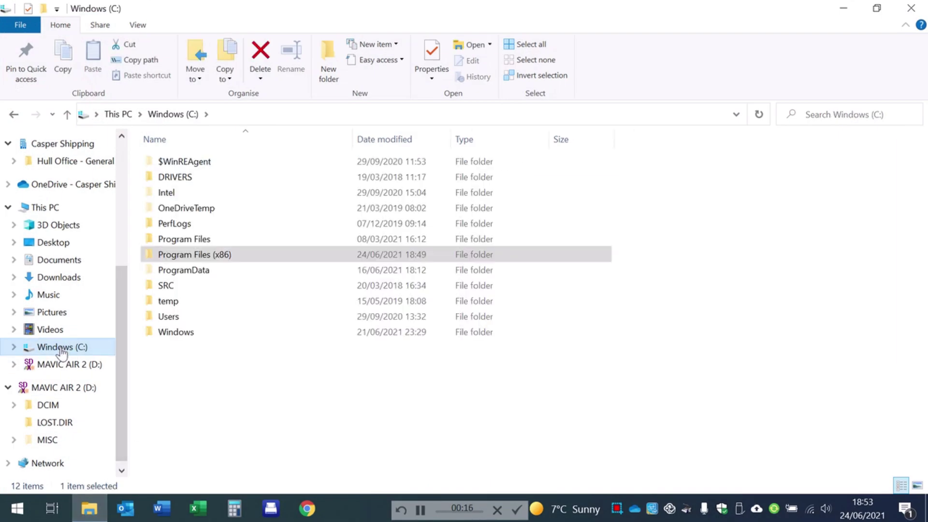
pyautogui.doubleClick(197, 255)
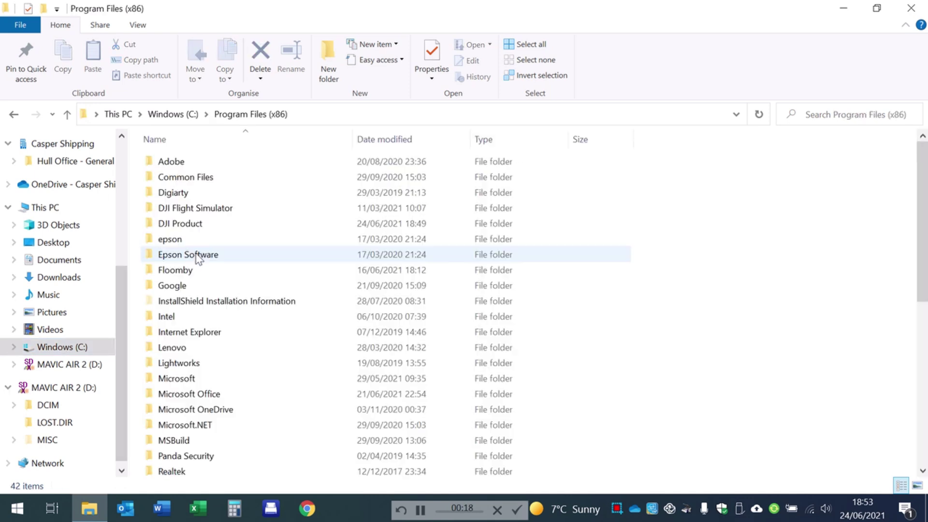
pyautogui.doubleClick(200, 227)
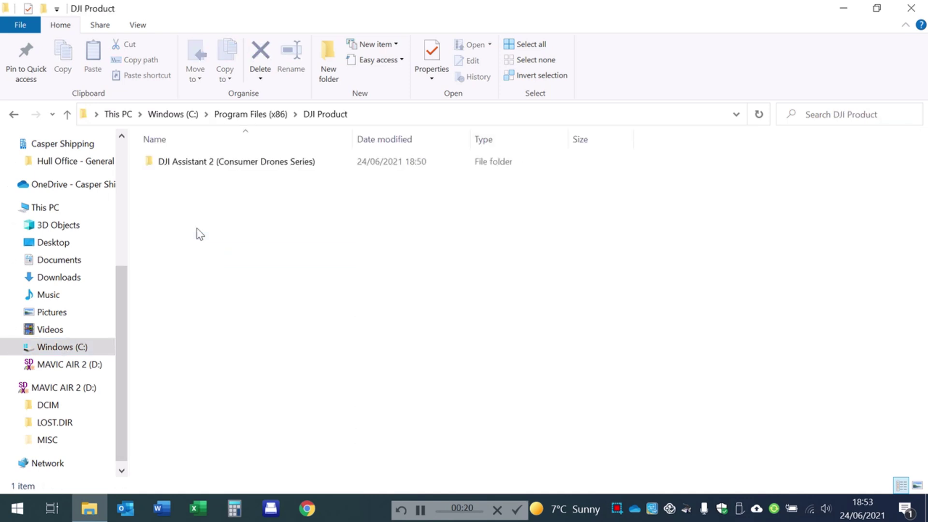
pyautogui.doubleClick(180, 166)
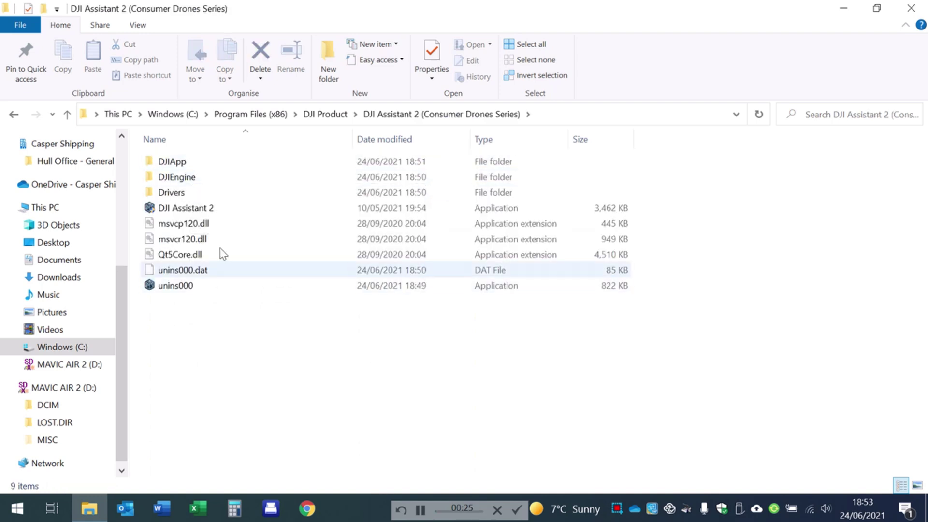
pyautogui.doubleClick(213, 181)
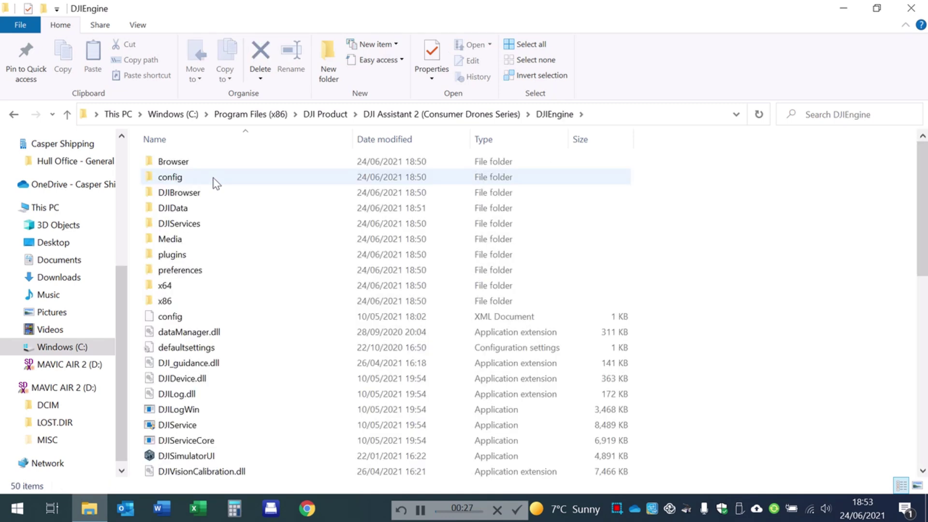
pyautogui.scroll(-1, 250, 337)
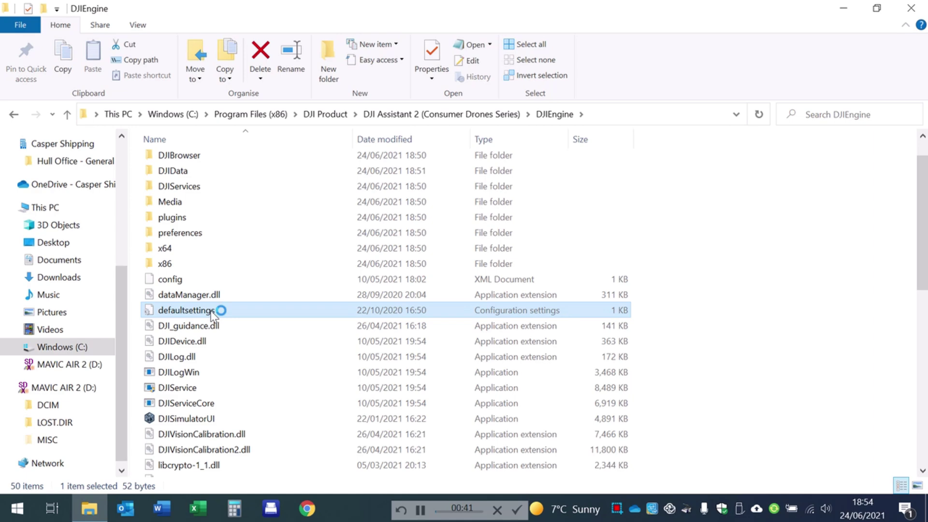
# - Edit defaultsettings to upgrade_enable=1 and attempt to save, dismissing the permission error and closing Notepad
pyautogui.doubleClick(211, 310)
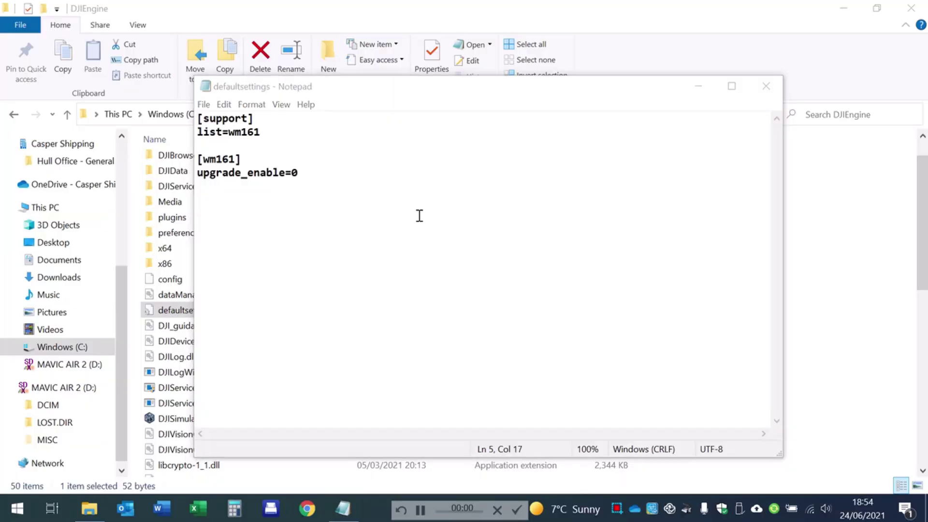
pyautogui.click(325, 177)
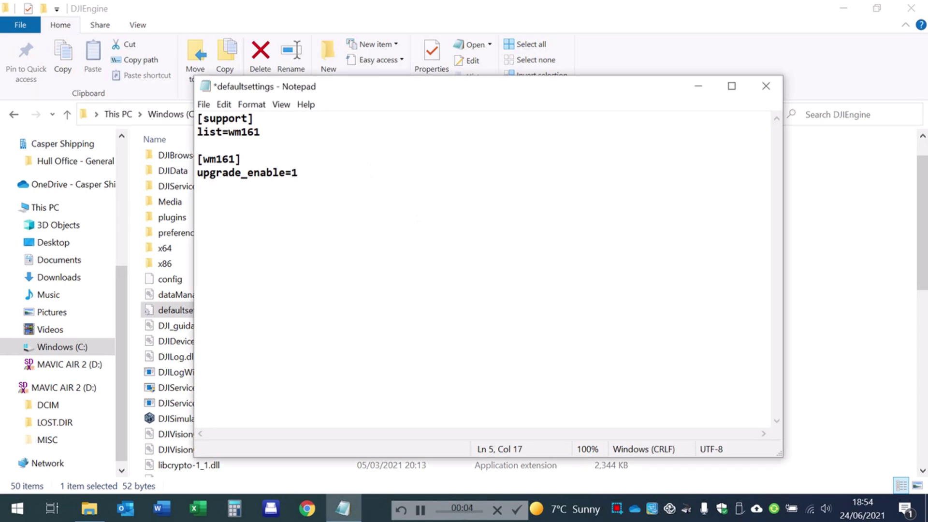
pyautogui.click(203, 104)
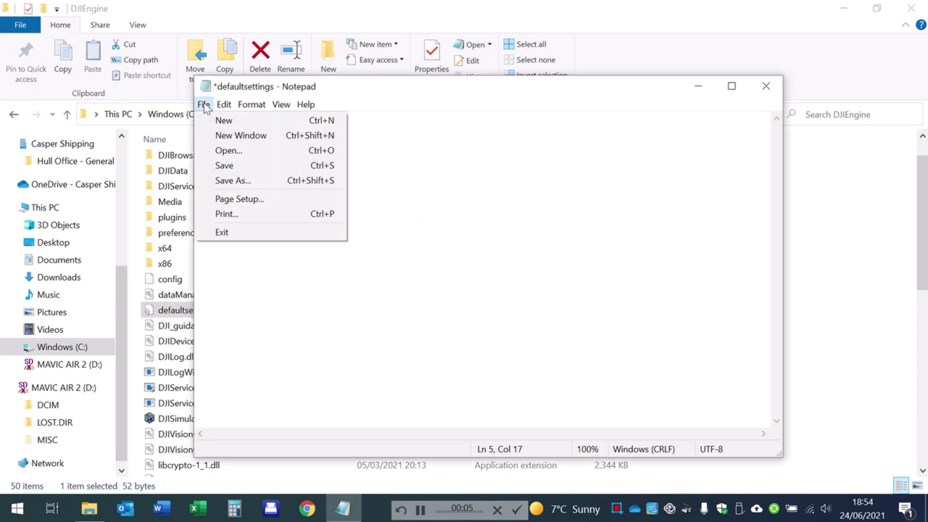
pyautogui.click(222, 165)
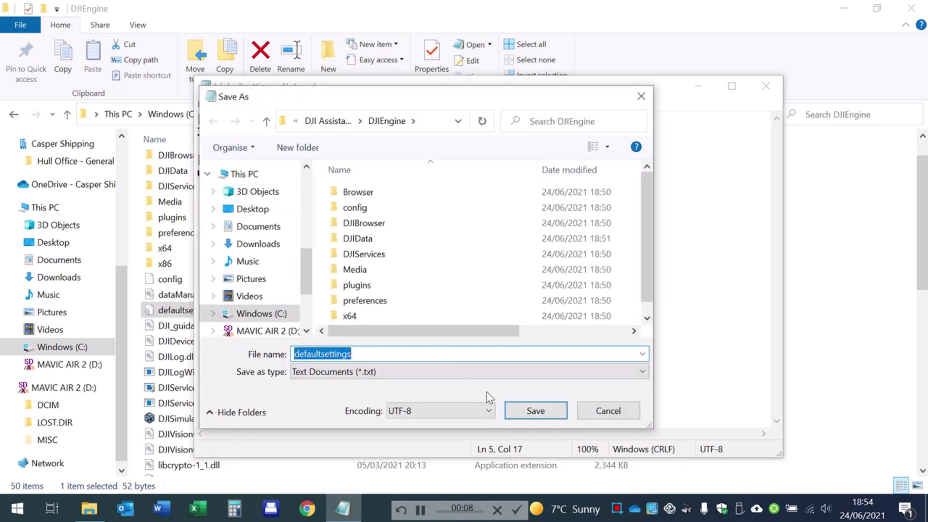
pyautogui.click(522, 414)
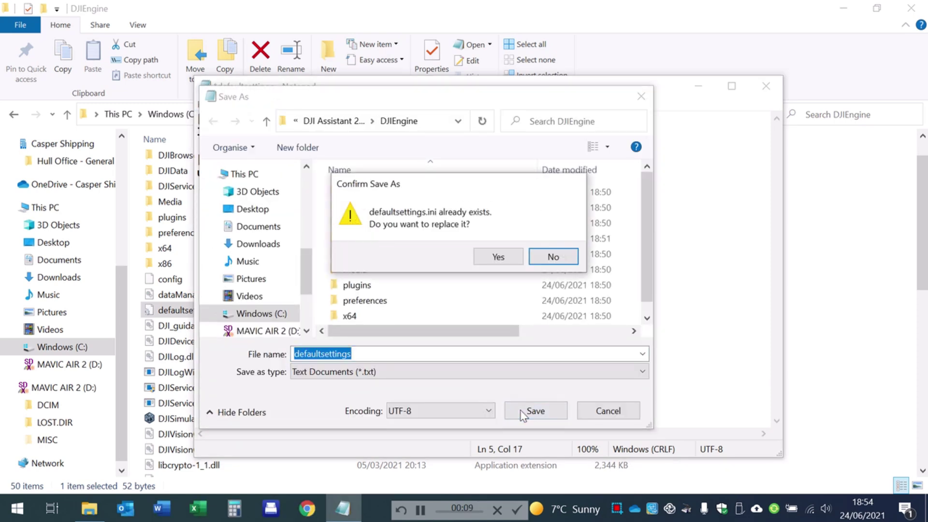
pyautogui.click(503, 259)
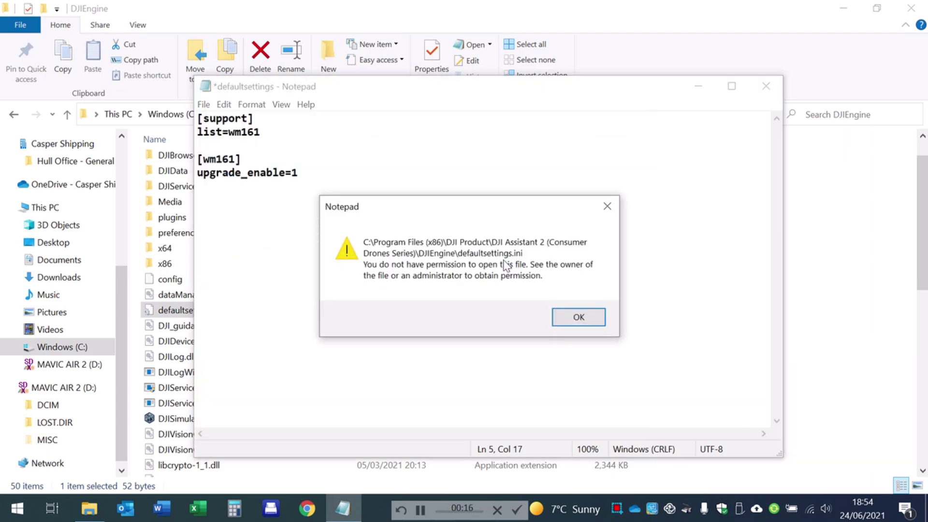
pyautogui.click(578, 318)
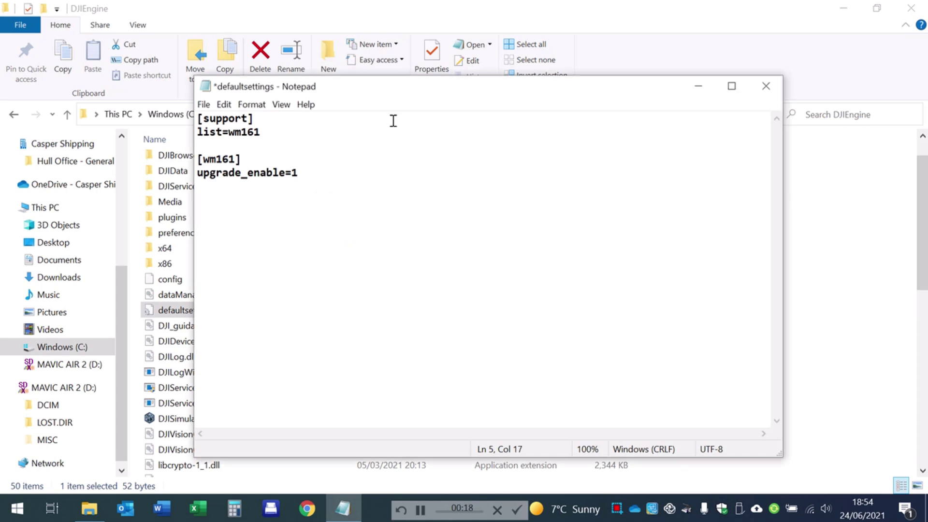
pyautogui.click(766, 91)
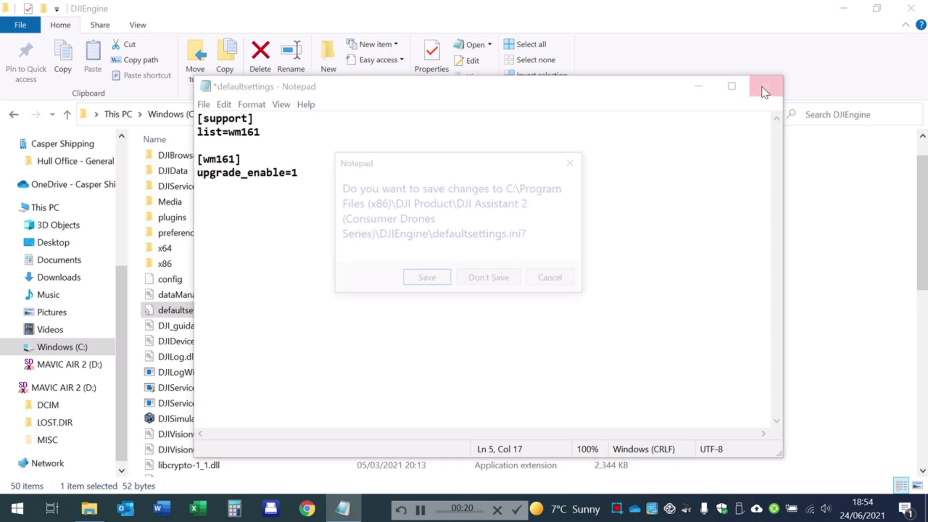
# - Discard the unsaved edits and grant Everyone Full control on defaultsettings in its Security properties
pyautogui.click(498, 283)
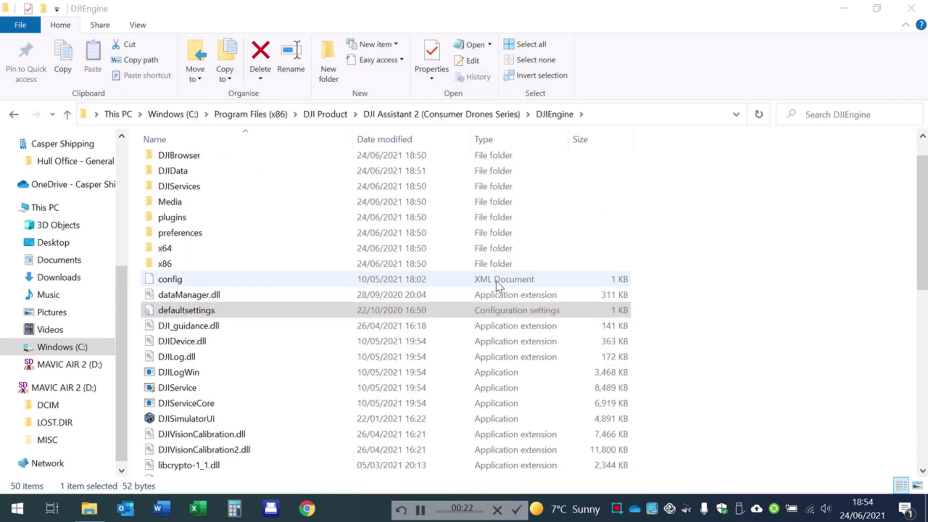
pyautogui.rightClick(261, 314)
pyautogui.click(293, 303)
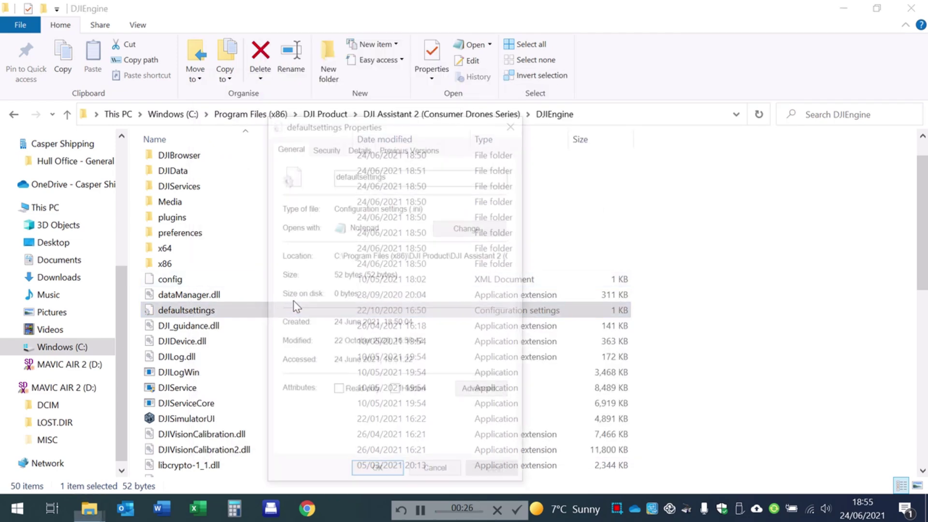
pyautogui.click(325, 146)
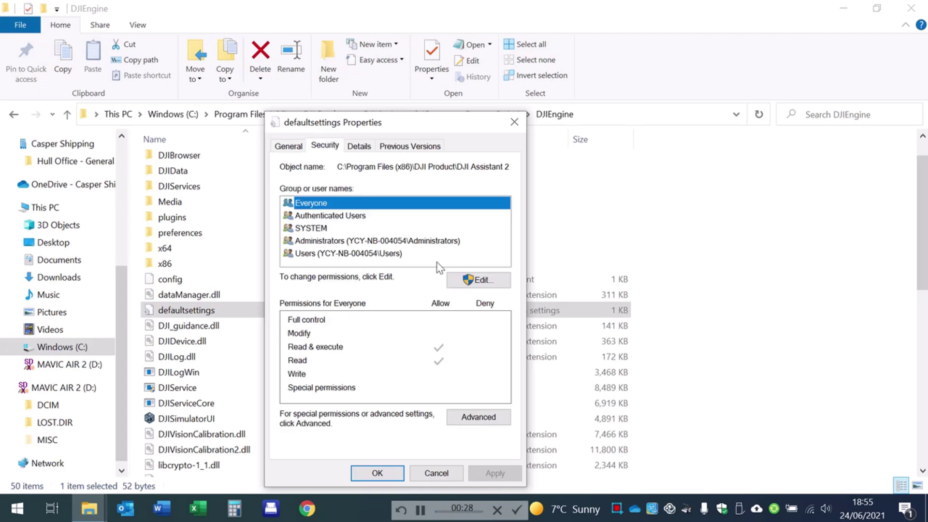
pyautogui.click(477, 280)
pyautogui.click(461, 373)
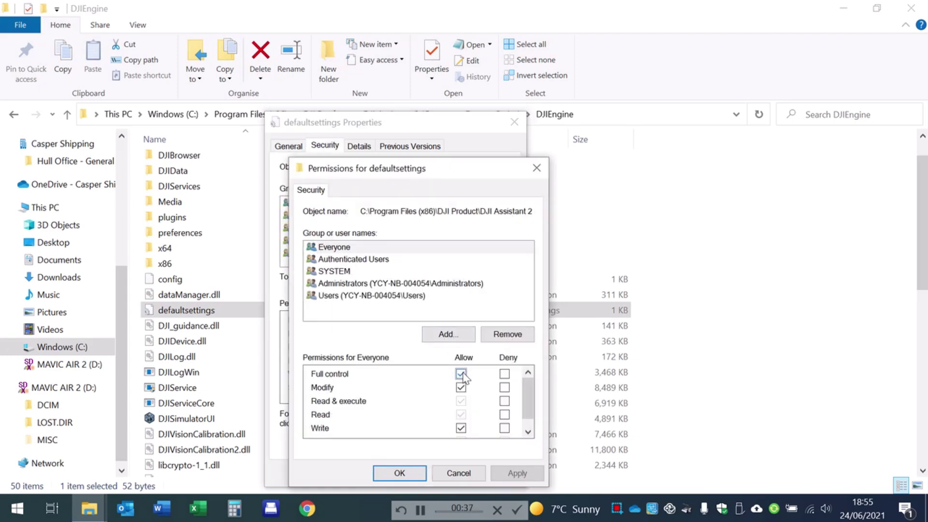
pyautogui.click(516, 474)
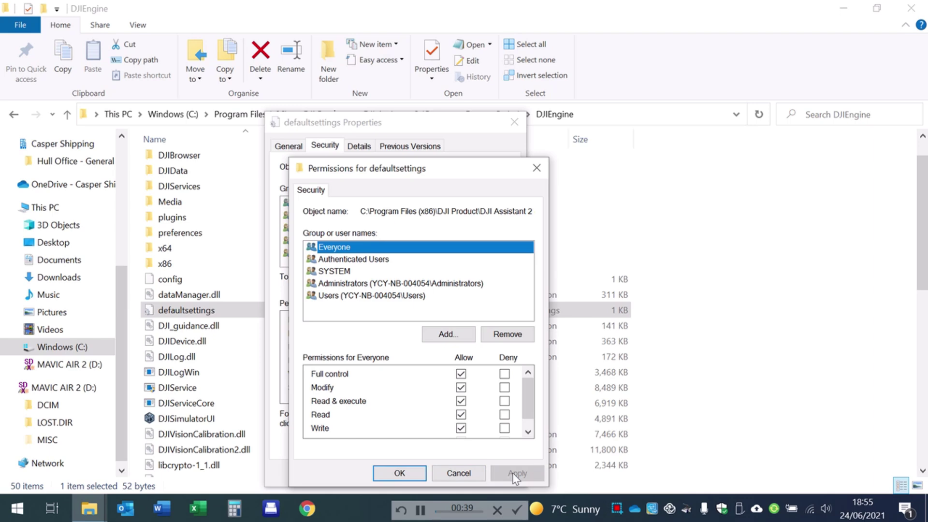
pyautogui.click(398, 474)
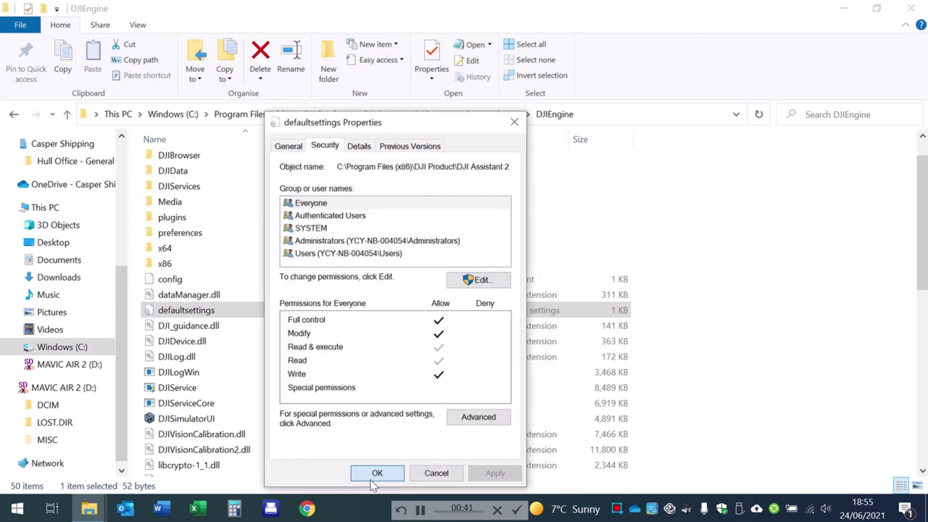
pyautogui.click(376, 473)
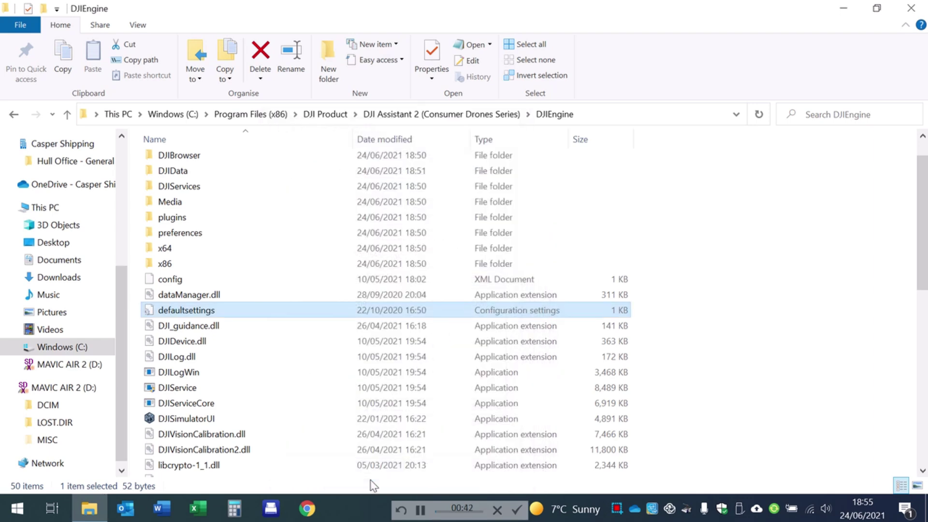
# - Reopen defaultsettings, replace upgrade_enable=0 with 1, save it and close Notepad
pyautogui.doubleClick(200, 311)
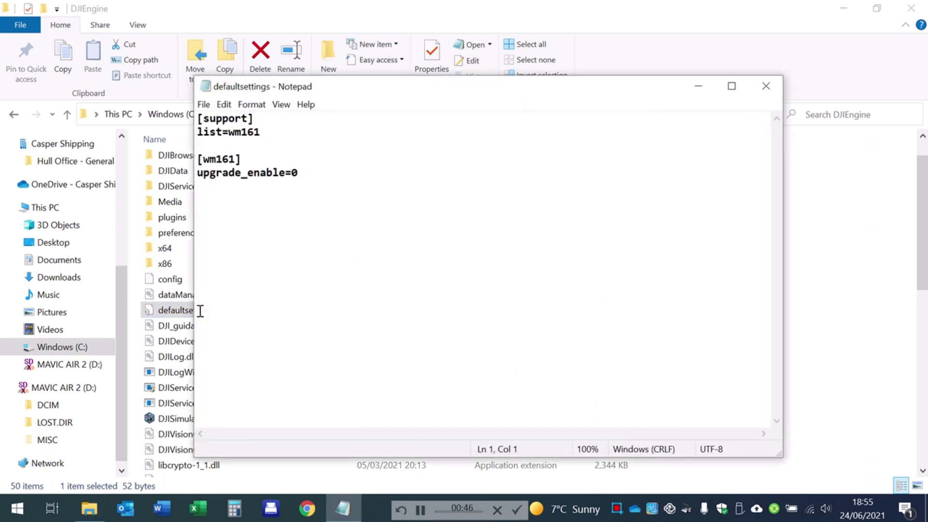
pyautogui.click(307, 182)
pyautogui.press('BackSpace')
pyautogui.write('1')
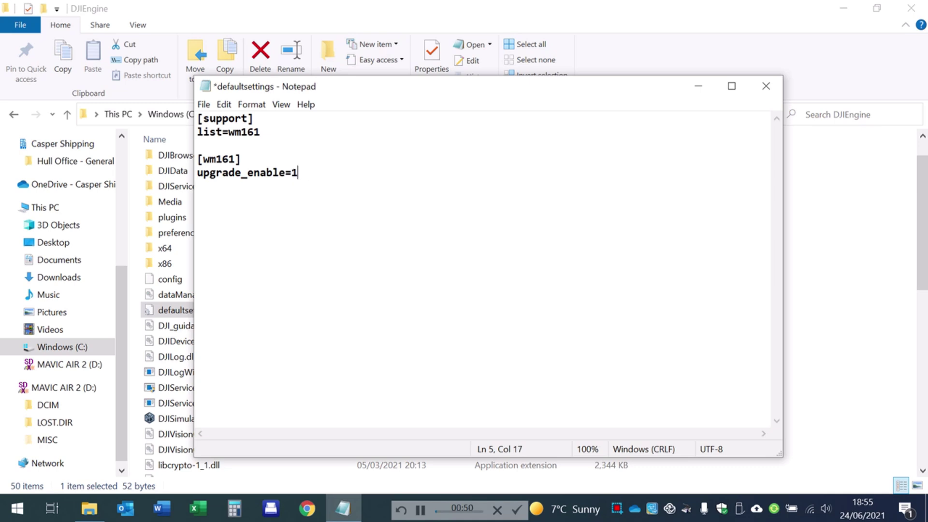
pyautogui.click(204, 104)
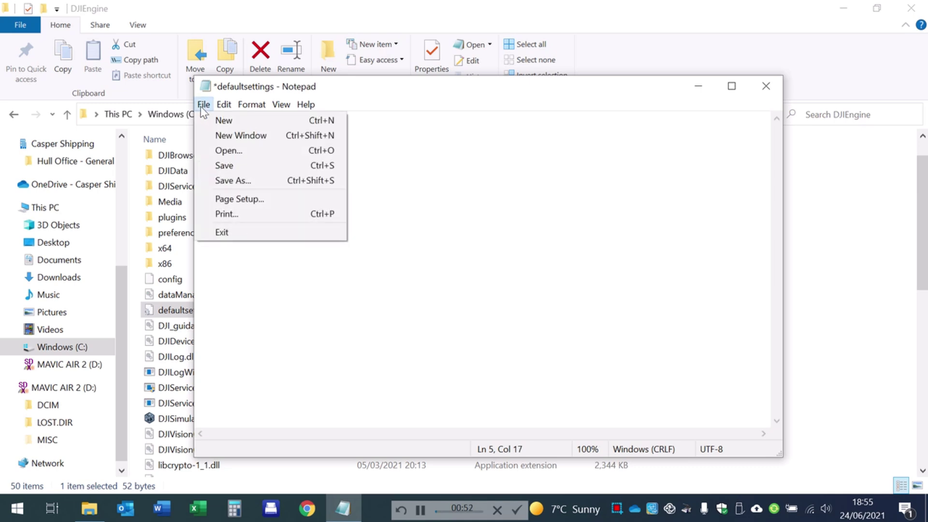
pyautogui.click(225, 165)
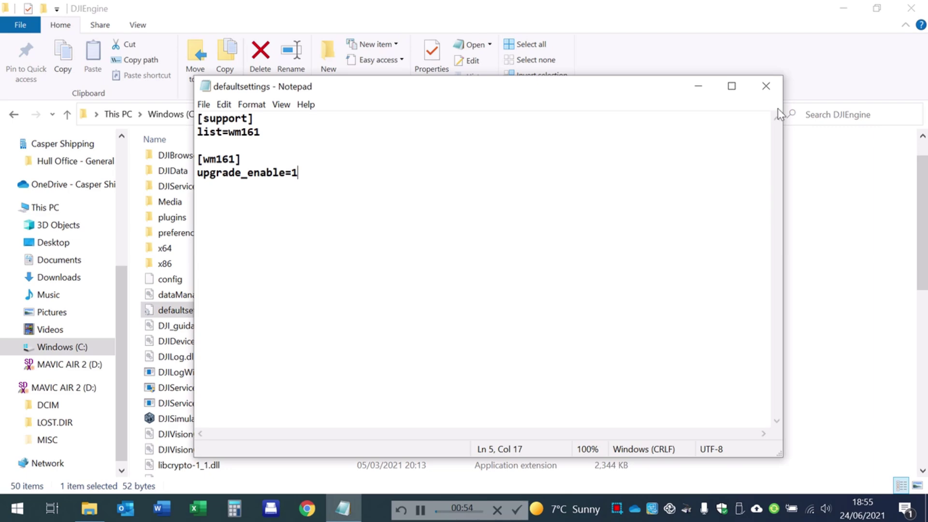
pyautogui.click(764, 88)
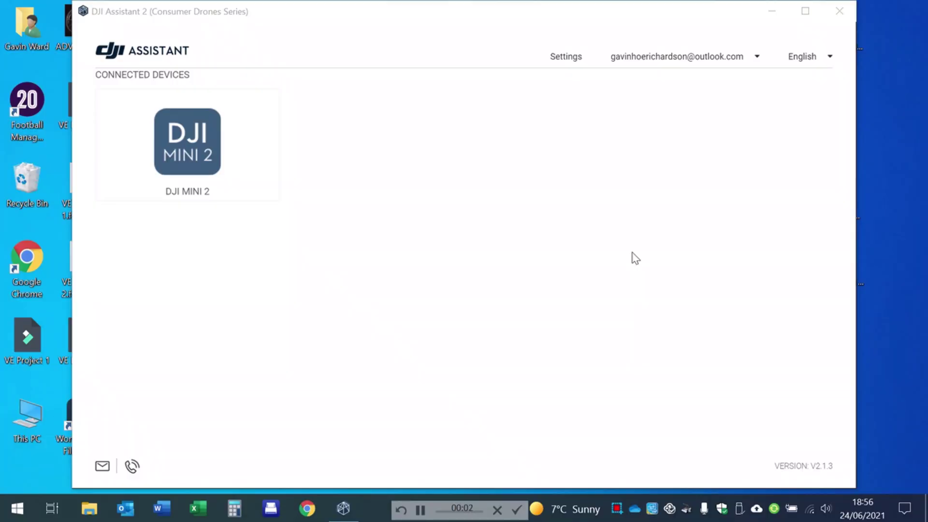
# - Open the DJI MINI 2 page, confirm the data upload warning, and view its Firmware Update versions
pyautogui.click(223, 149)
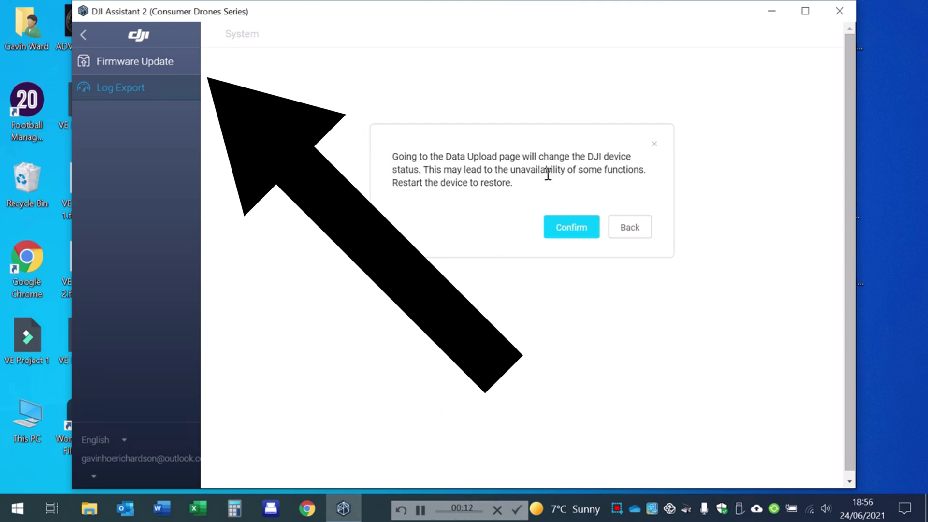
pyautogui.click(567, 233)
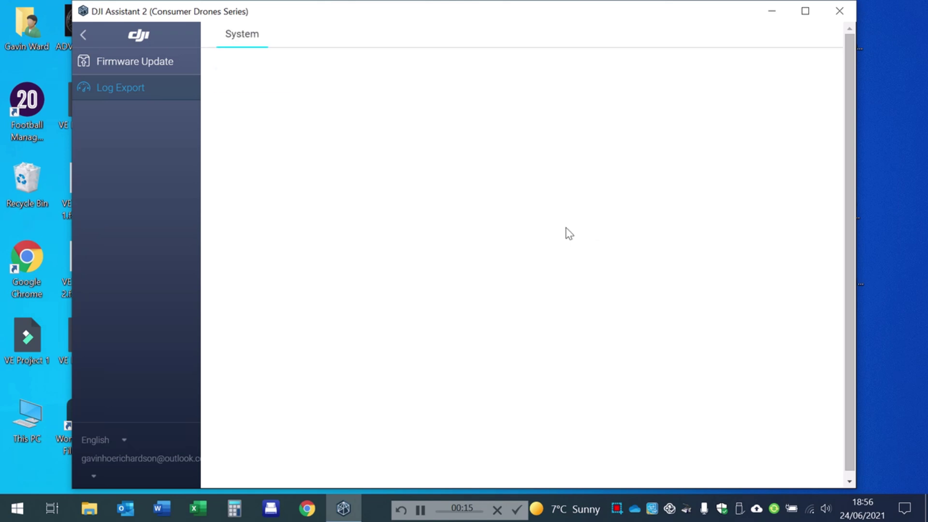
pyautogui.click(148, 73)
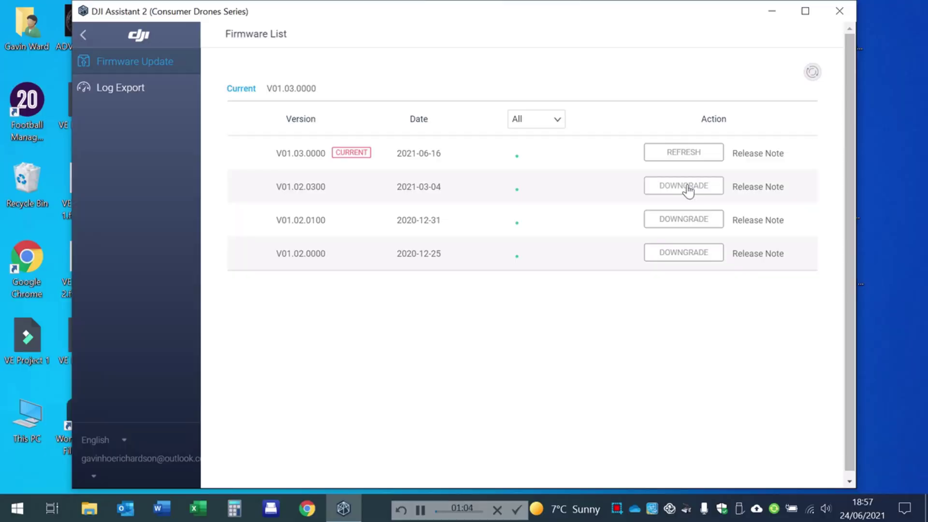
# - Start the Mini 2 firmware downgrade to V01.02.0300 and let it install
pyautogui.click(687, 188)
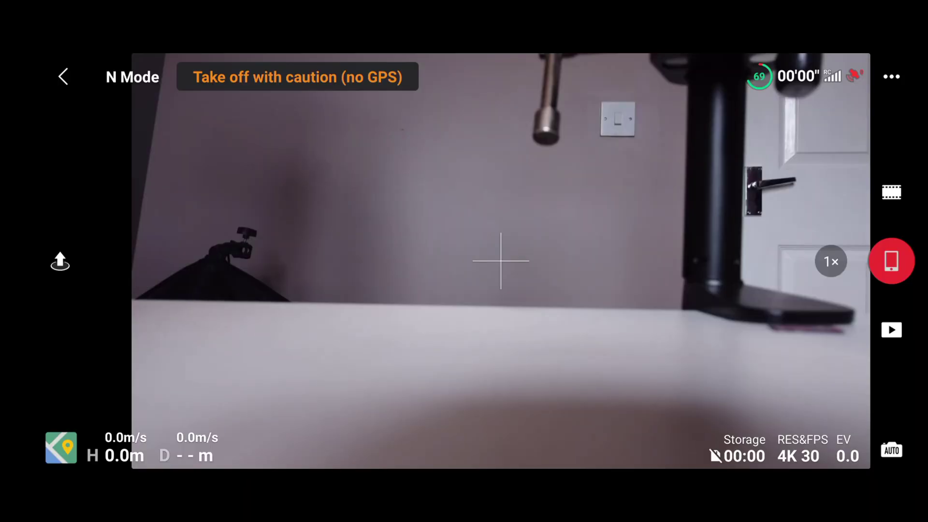
# - Open DJI Fly's About settings to confirm aircraft firmware 01.02.0300
pyautogui.click(891, 77)
pyautogui.click(818, 79)
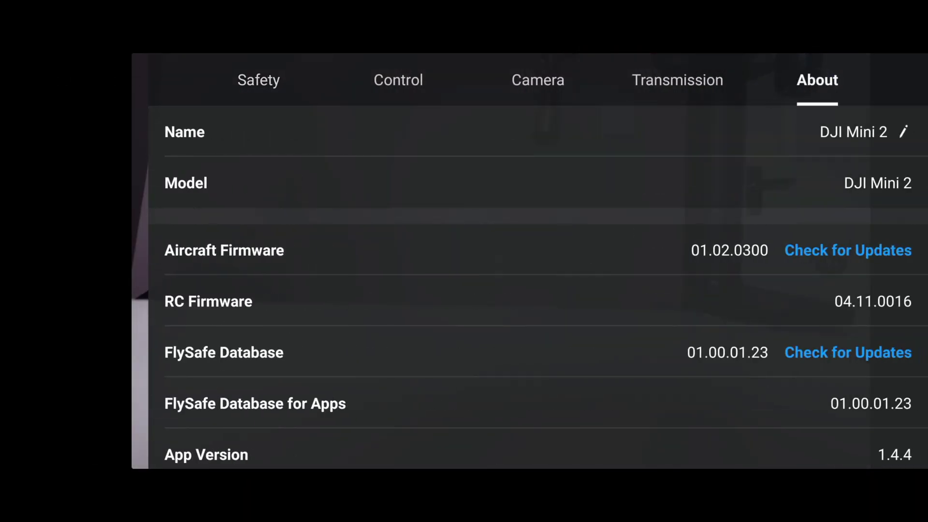